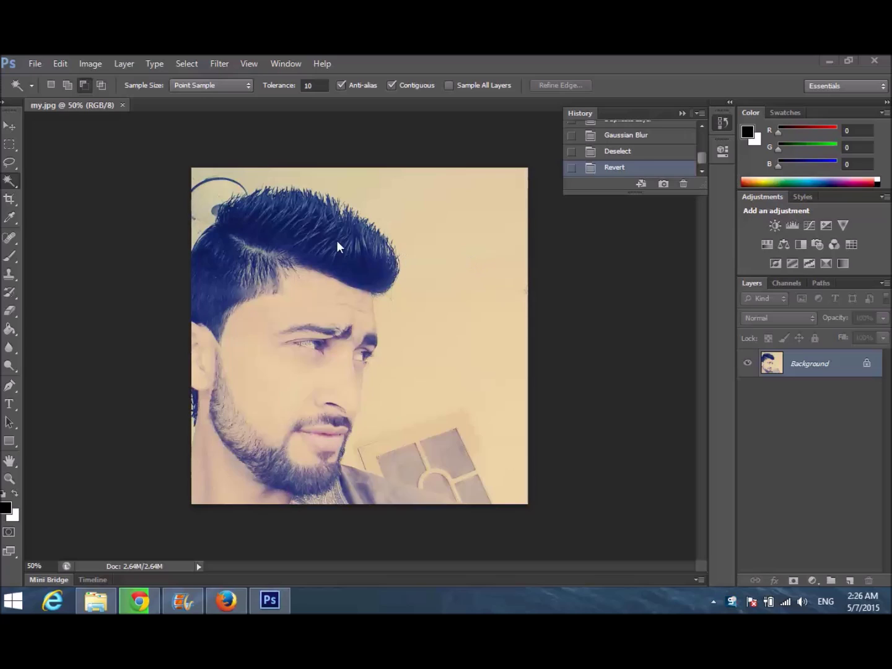
# Duplicate the Background layer of my.jpg as Background copy above the original
pyautogui.click(796, 353)
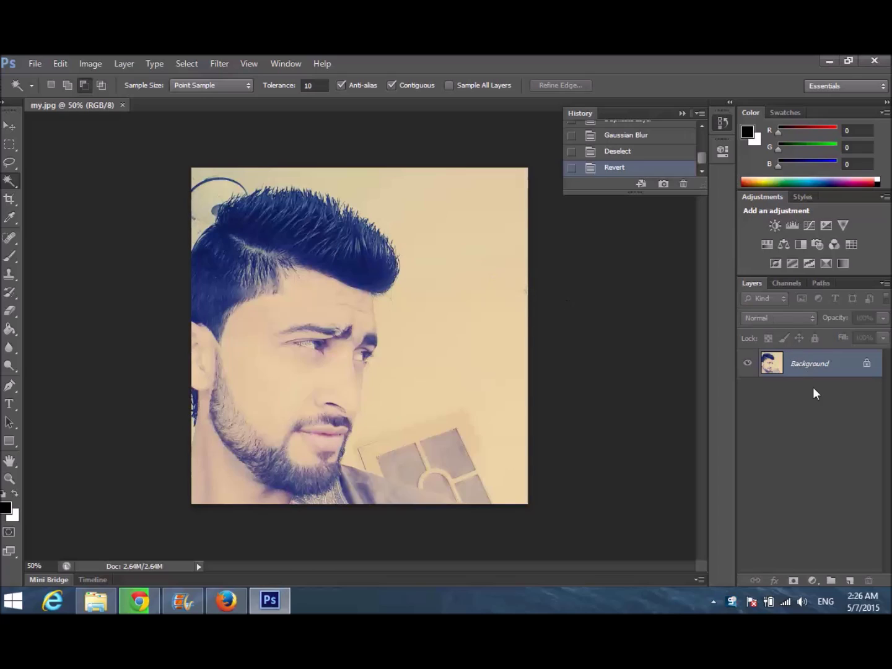
pyautogui.moveTo(848, 365); pyautogui.dragTo(848, 581)
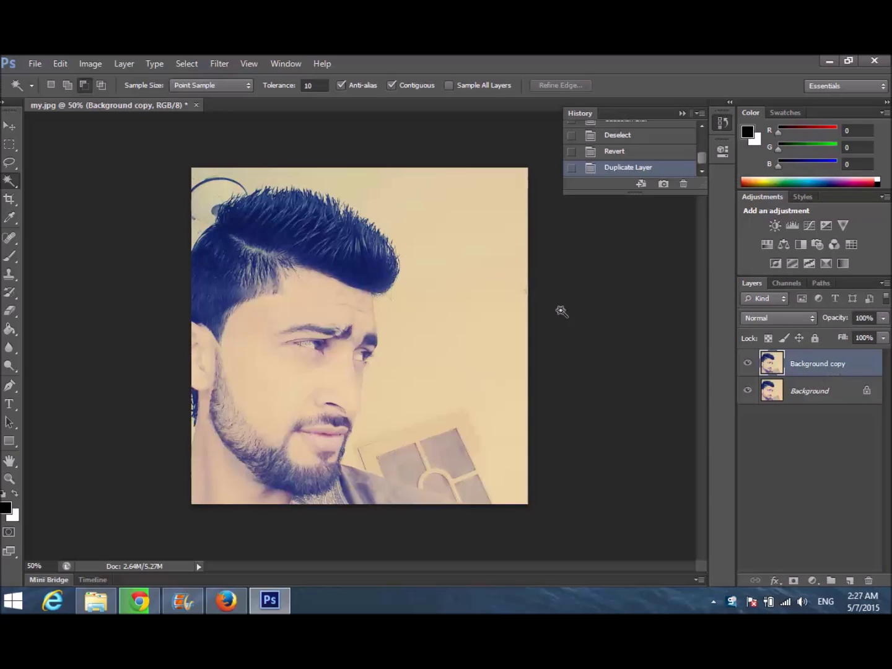
pyautogui.click(13, 167)
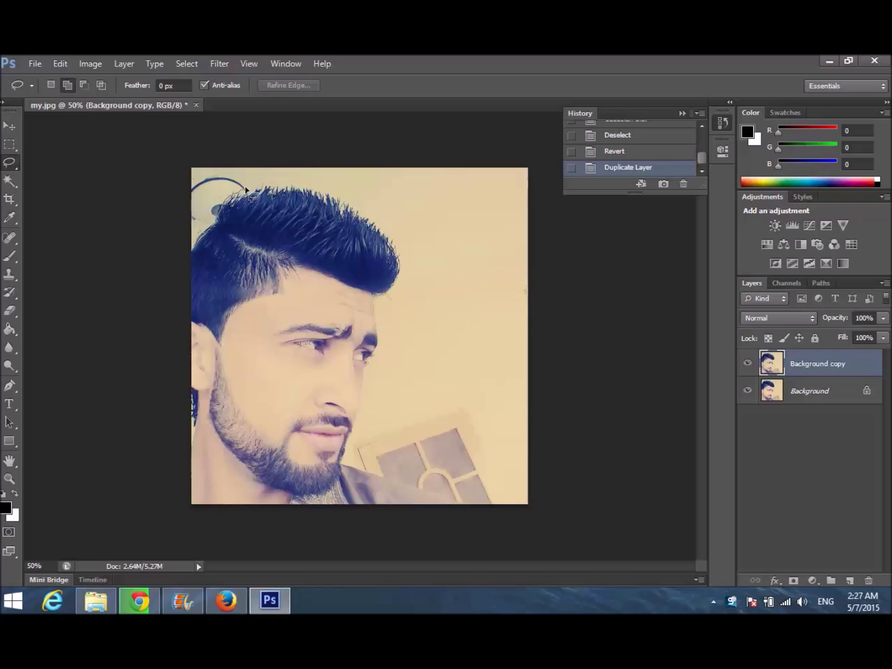
pyautogui.moveTo(253, 186)
pyautogui.mouseDown()
pyautogui.moveTo(313, 186)
pyautogui.moveTo(387, 221)
pyautogui.moveTo(401, 259)
pyautogui.moveTo(388, 293)
pyautogui.moveTo(374, 293)
pyautogui.mouseUp()
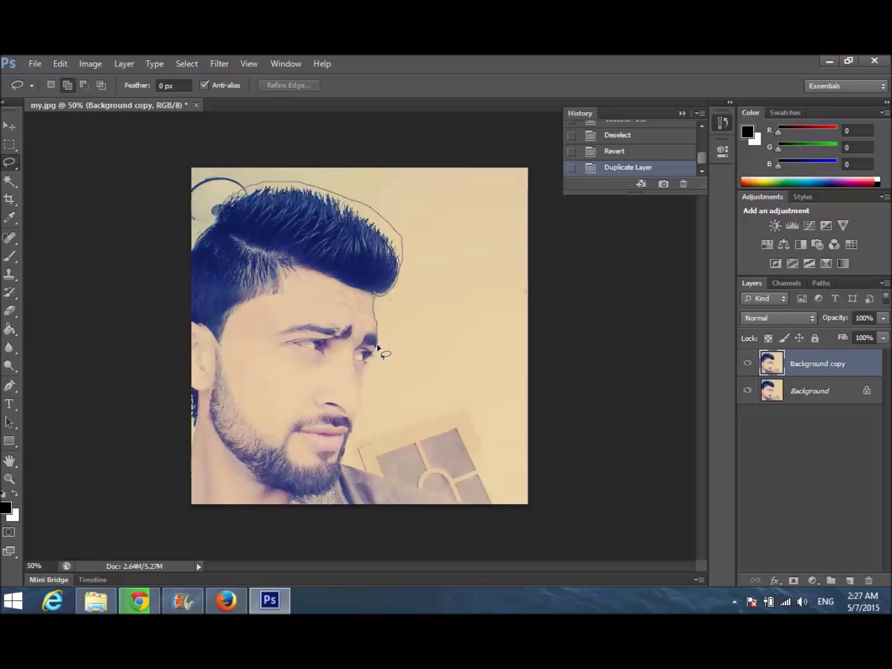
pyautogui.moveTo(375, 352); pyautogui.dragTo(363, 398)
pyautogui.moveTo(349, 447)
pyautogui.mouseDown()
pyautogui.moveTo(358, 468)
pyautogui.moveTo(388, 478)
pyautogui.mouseUp()
pyautogui.moveTo(441, 497); pyautogui.dragTo(487, 503)
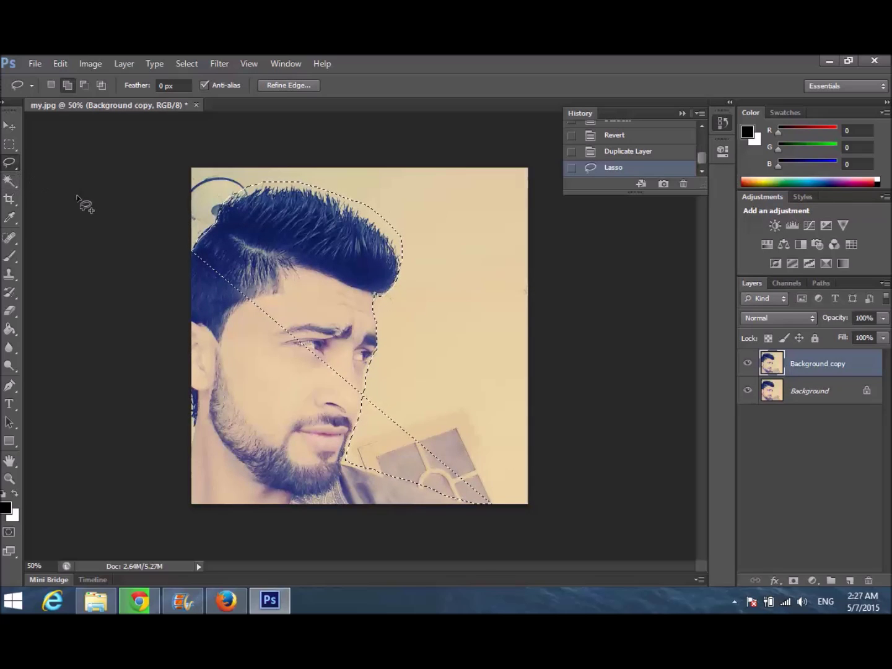
pyautogui.click(657, 157)
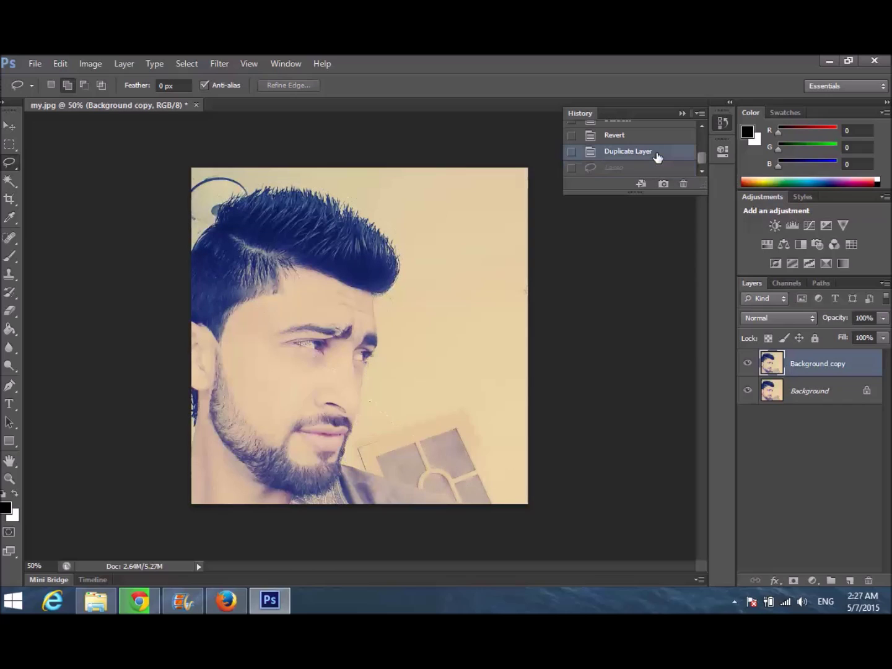
pyautogui.click(15, 178)
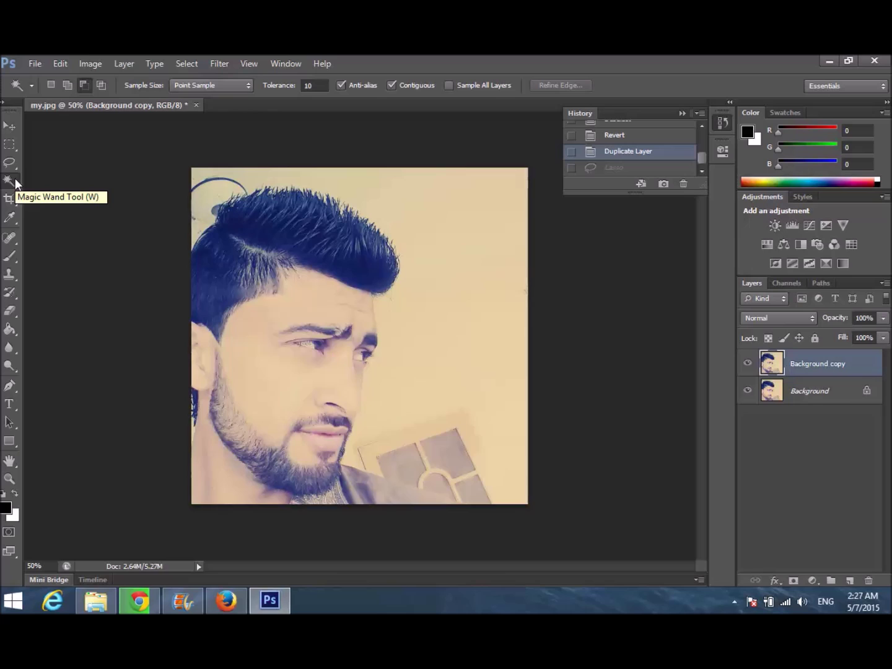
pyautogui.click(517, 291)
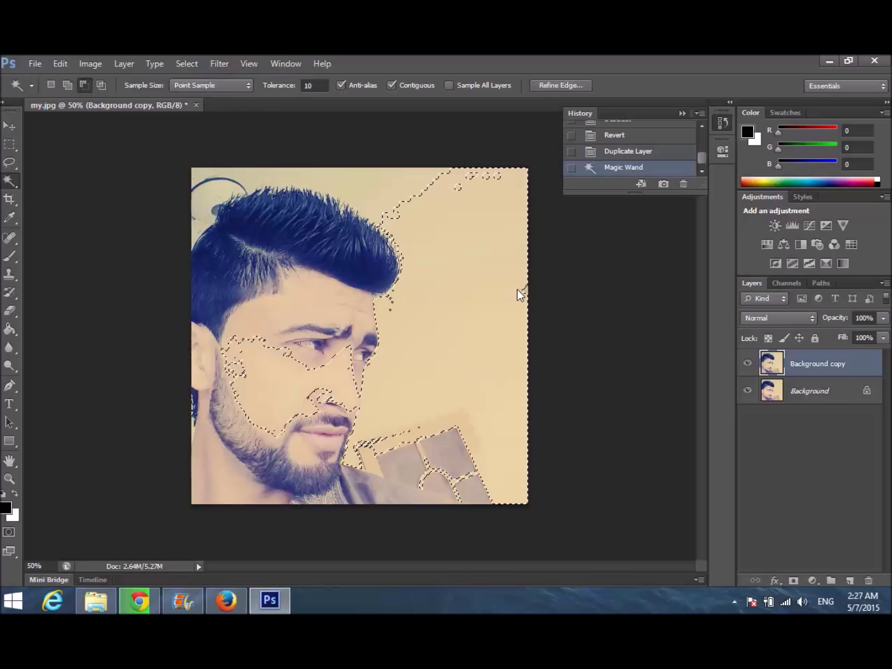
pyautogui.click(338, 178)
pyautogui.click(226, 167)
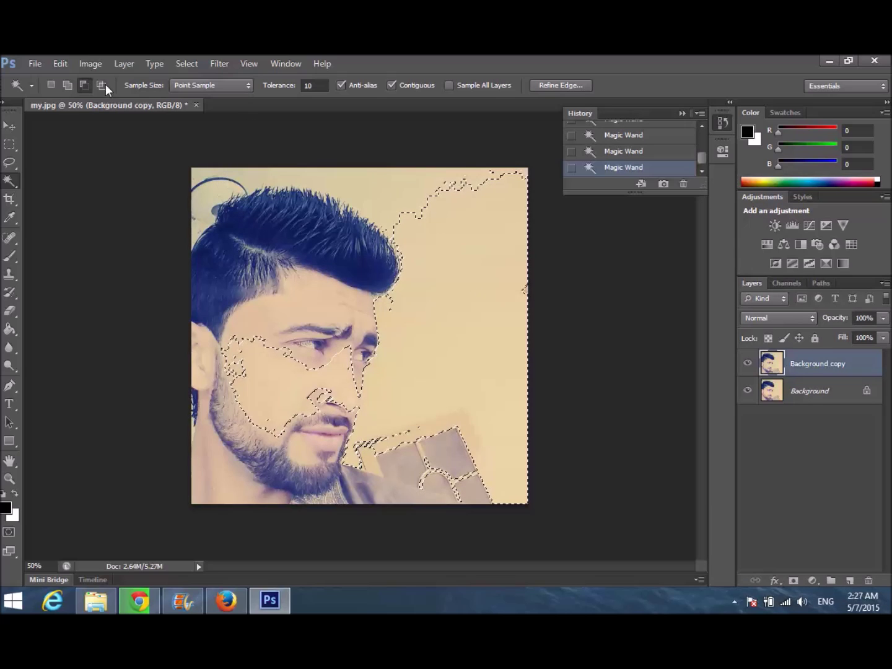
pyautogui.click(452, 280)
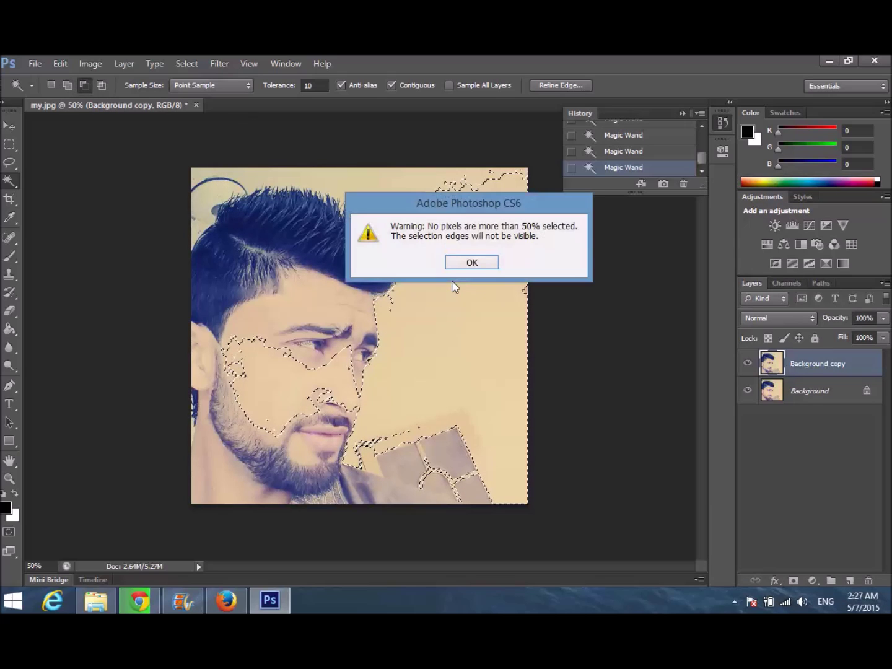
pyautogui.click(472, 262)
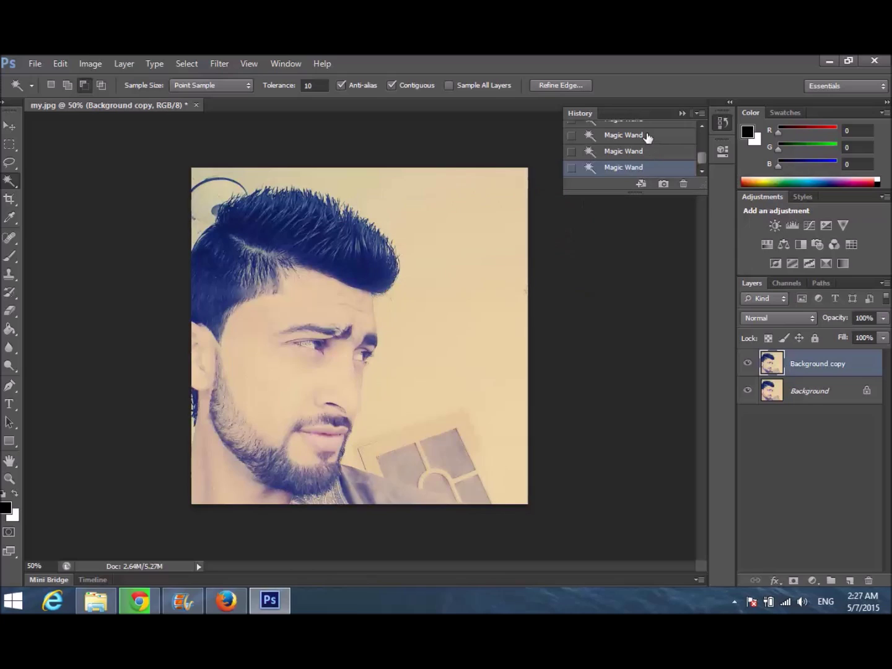
pyautogui.click(643, 135)
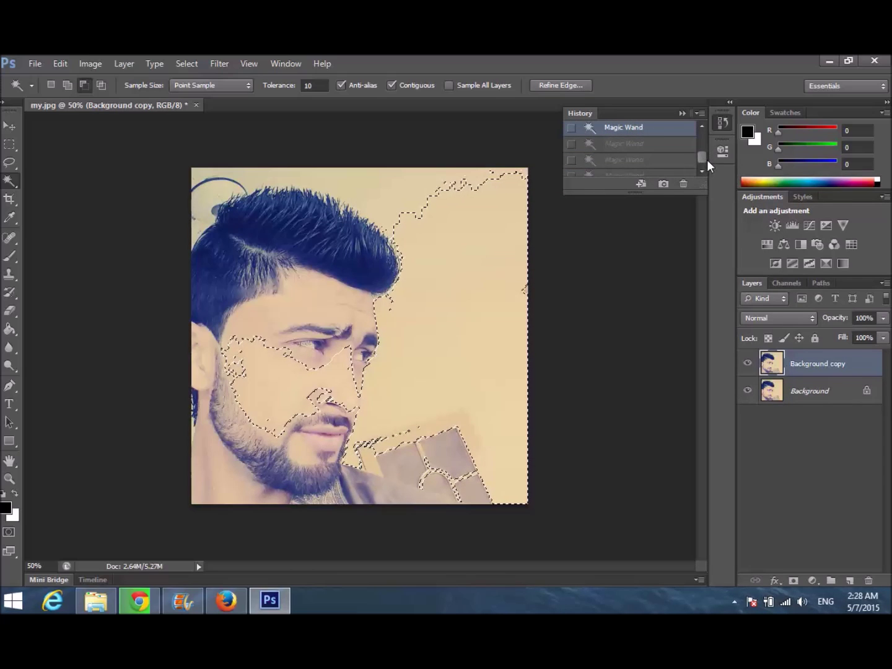
pyautogui.scroll(3, 706, 158)
pyautogui.scroll(-1, 701, 140)
pyautogui.click(649, 147)
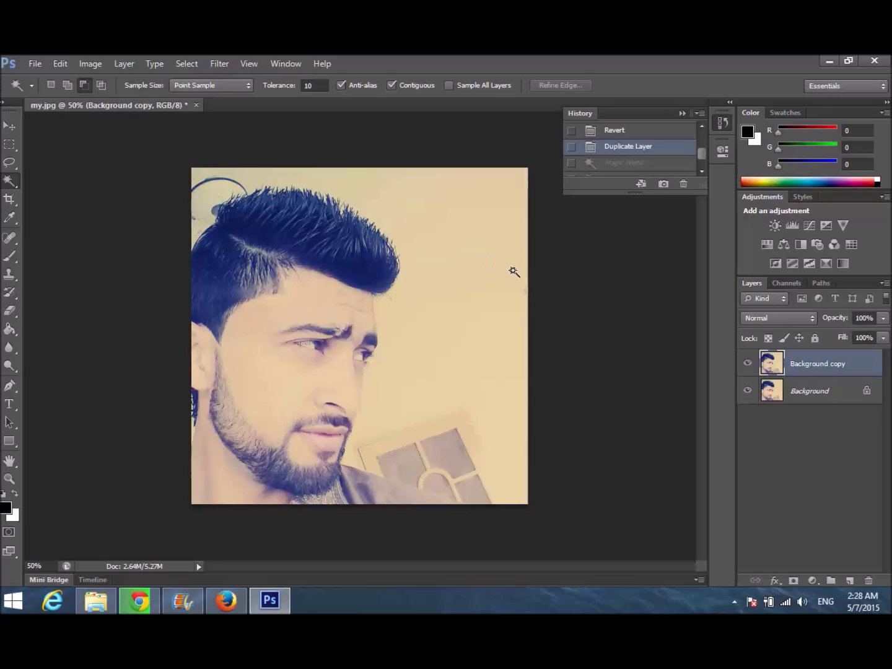
pyautogui.click(50, 86)
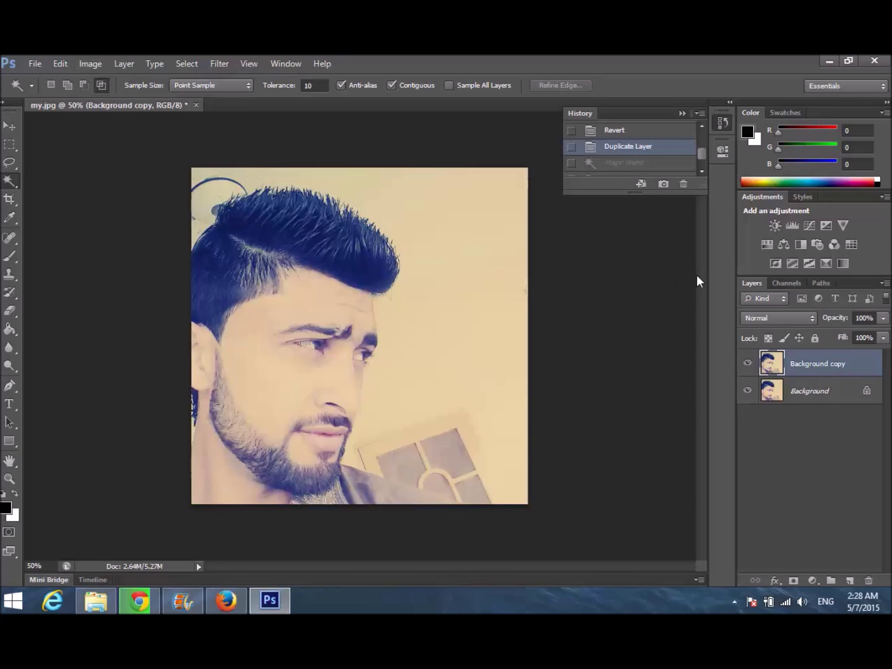
pyautogui.rightClick(465, 250)
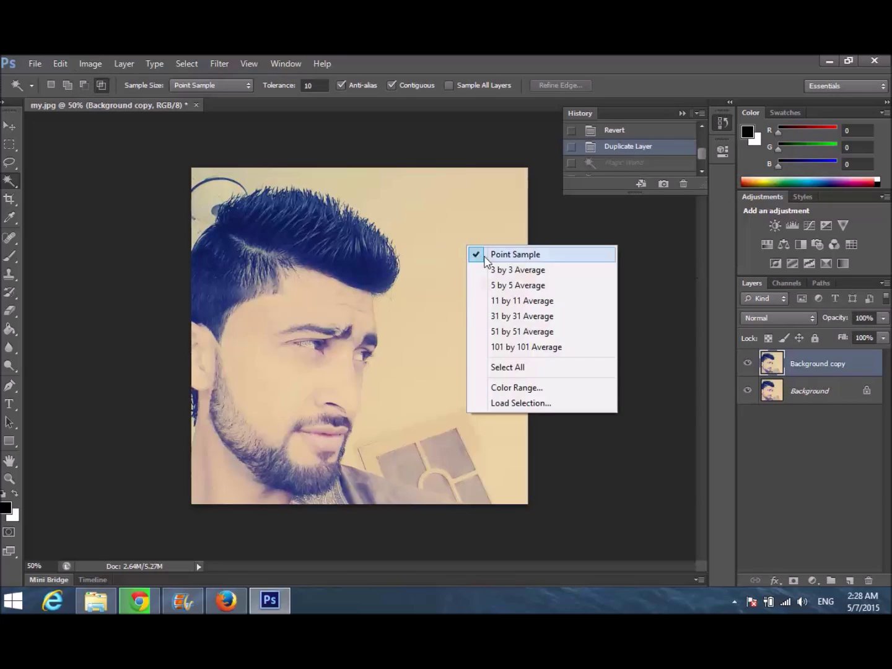
pyautogui.click(528, 220)
pyautogui.click(399, 195)
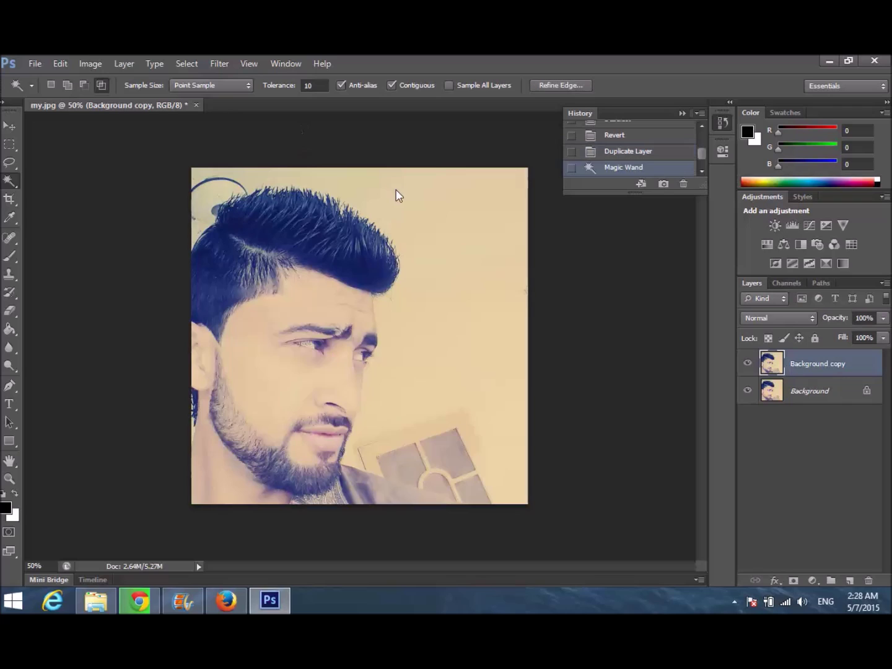
pyautogui.click(477, 327)
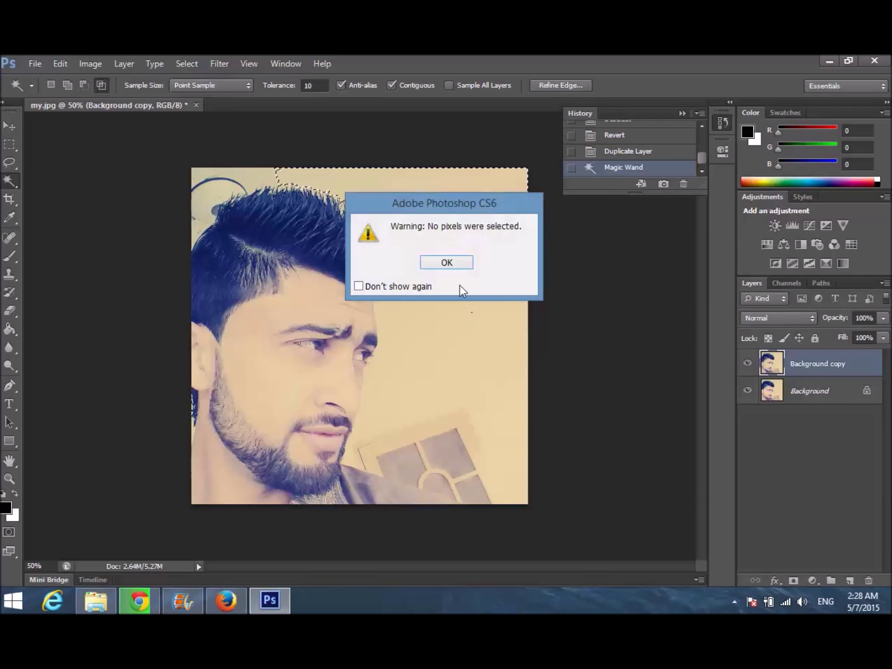
pyautogui.click(449, 261)
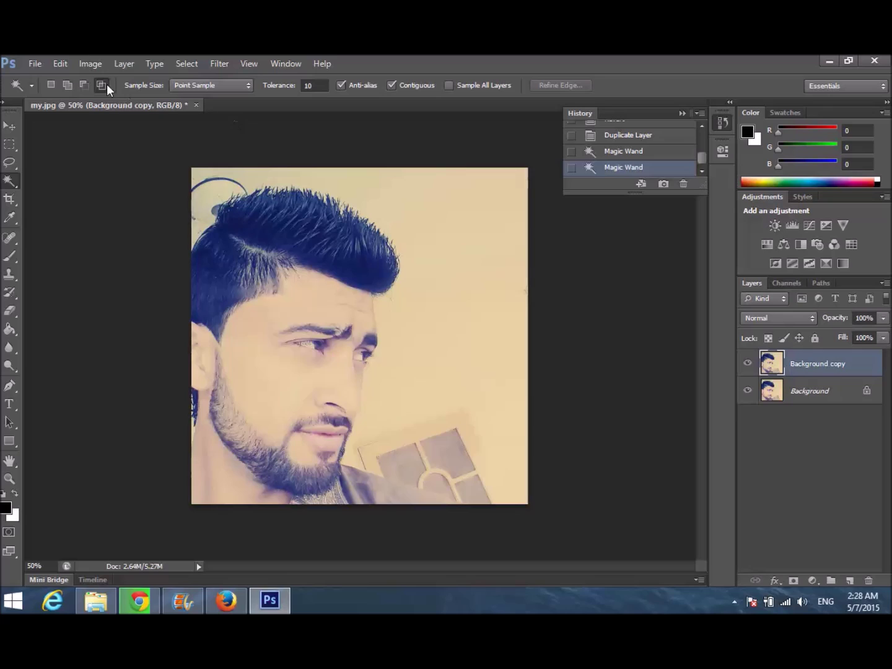
pyautogui.click(84, 85)
# Select the background with the Magic Wand, adding the top-left area beside the hair and the forehead region
pyautogui.click(468, 248)
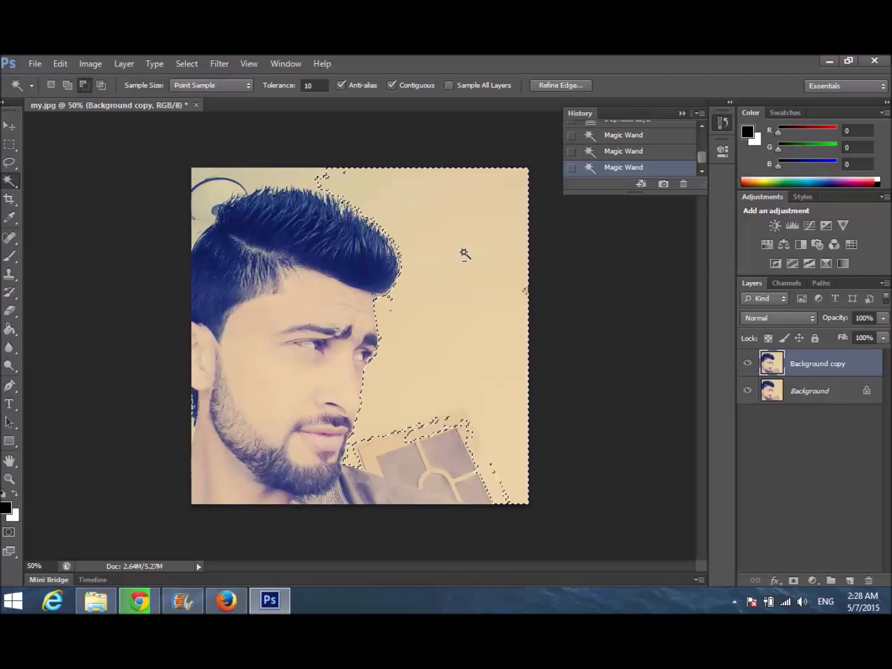
pyautogui.click(67, 86)
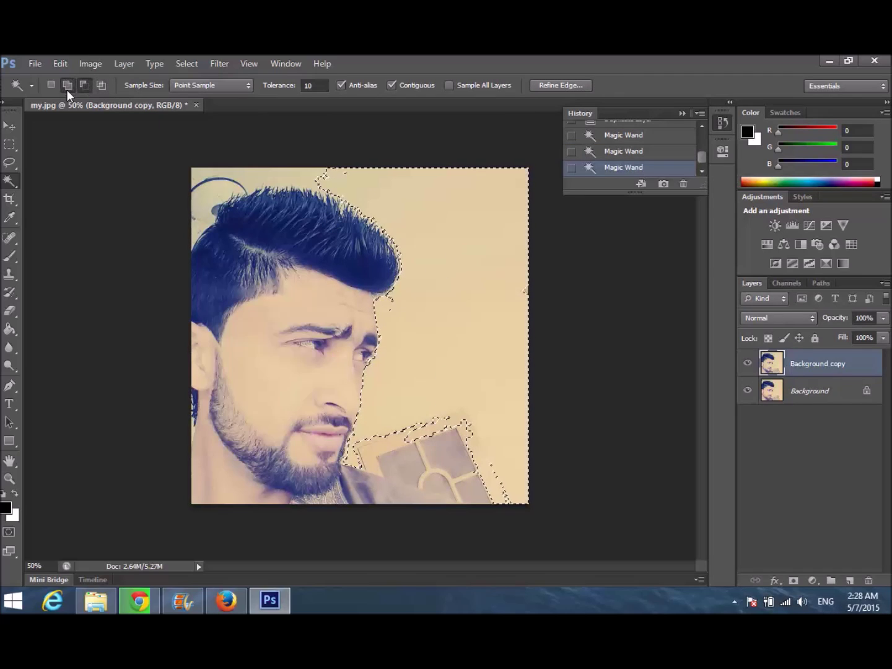
pyautogui.click(437, 225)
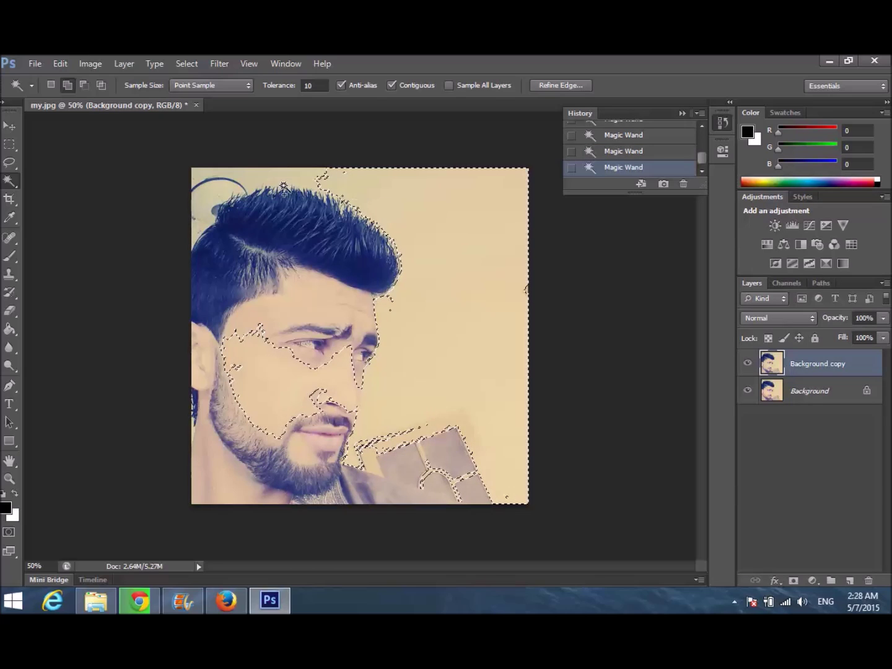
pyautogui.click(216, 189)
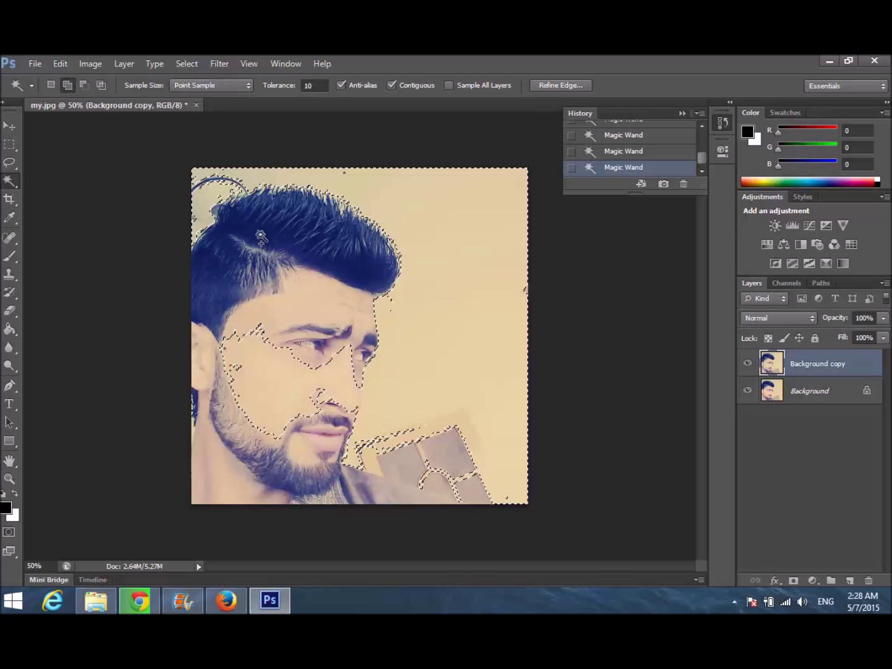
pyautogui.click(391, 304)
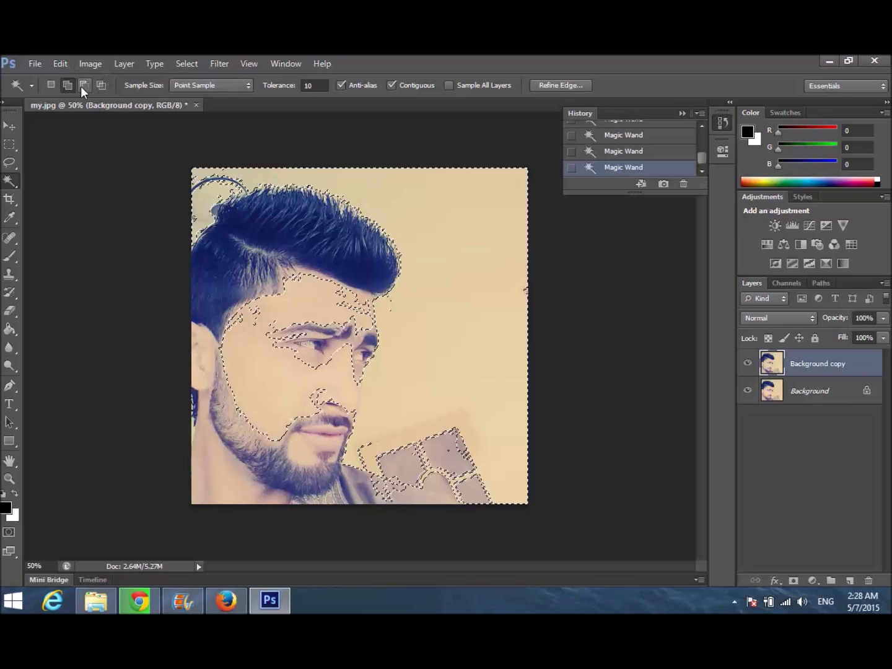
# Lower the Magic Wand Tolerance to 5 and resample the background near the forehead and cheek
pyautogui.click(314, 86)
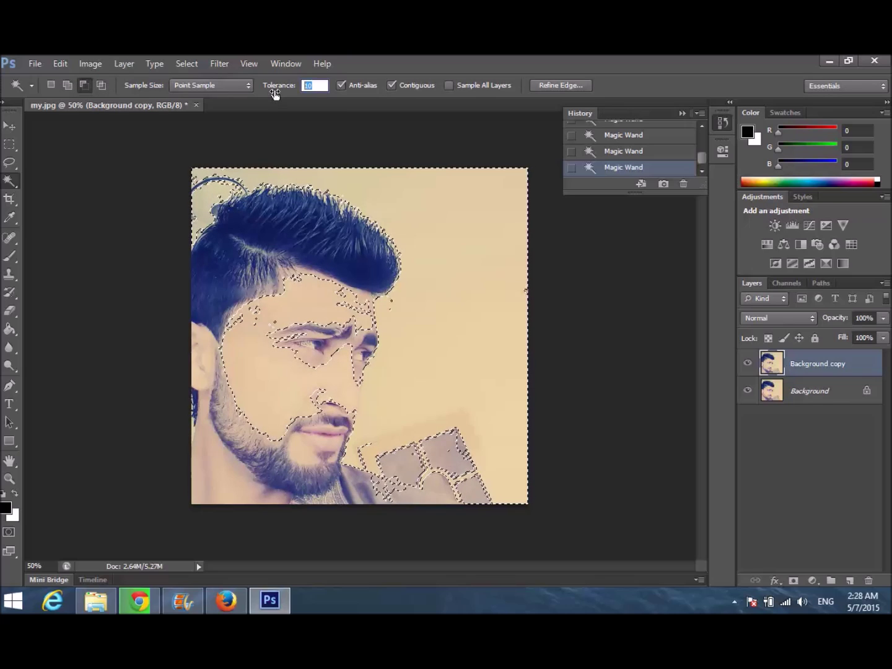
pyautogui.write('5')
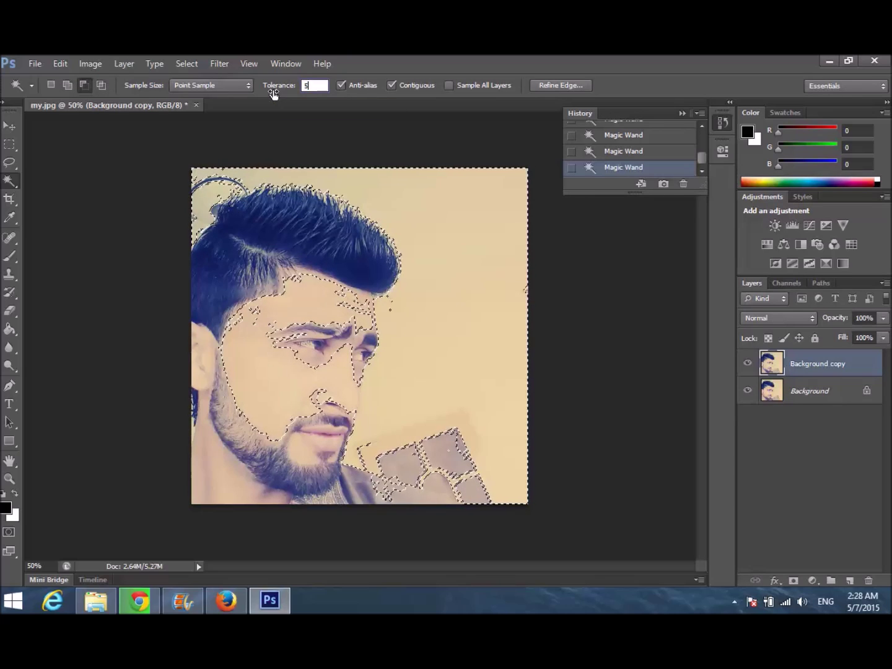
pyautogui.click(256, 309)
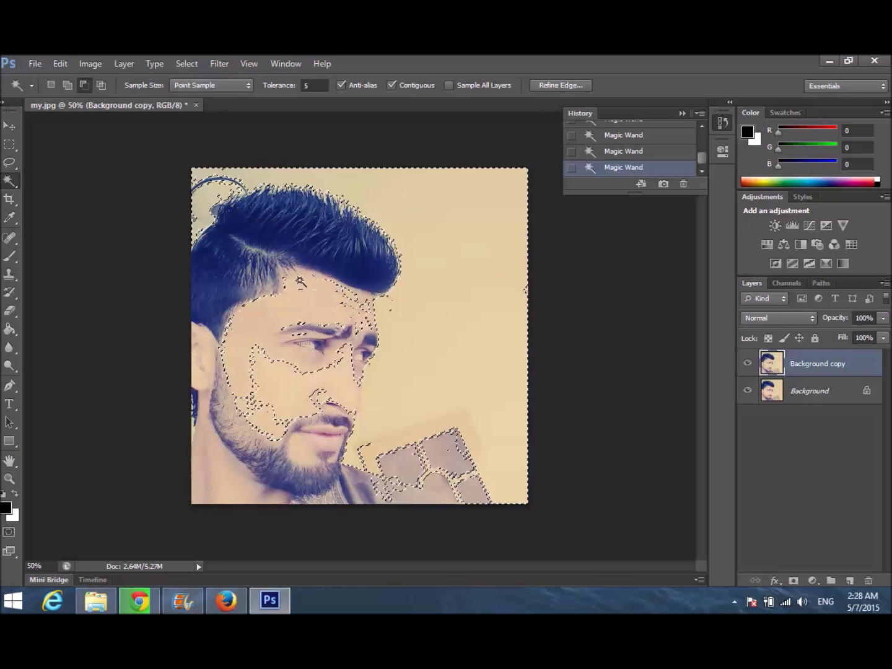
pyautogui.click(270, 296)
pyautogui.click(9, 163)
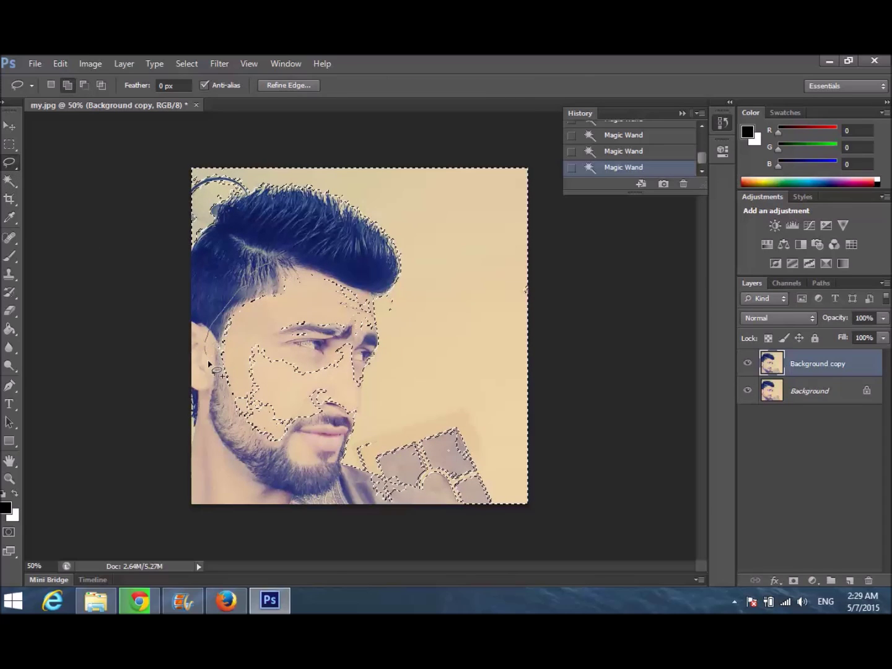
# Add the hairline area, then subtract the face by tracing along the jawline and right side
pyautogui.moveTo(231, 393); pyautogui.dragTo(248, 372)
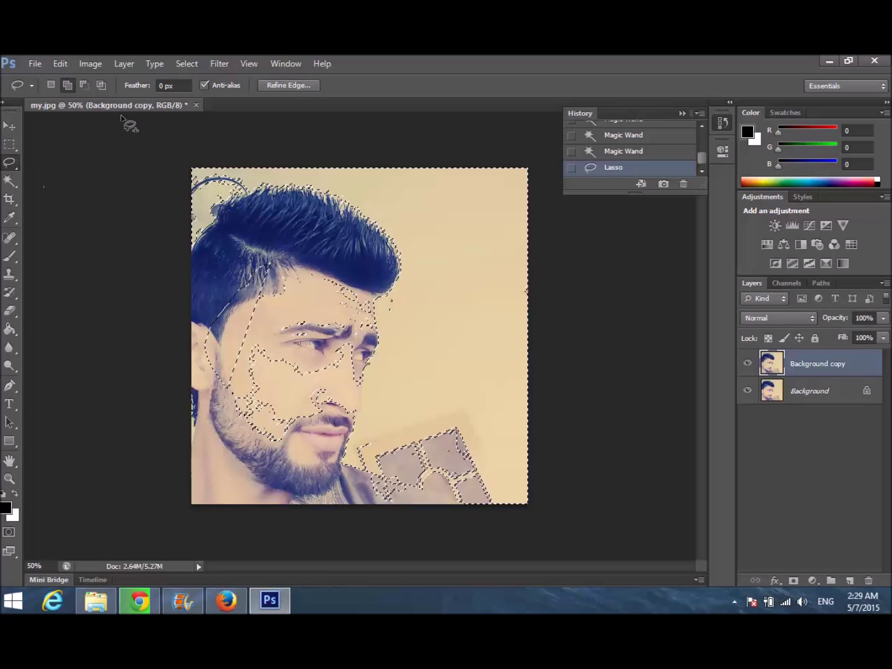
pyautogui.click(85, 86)
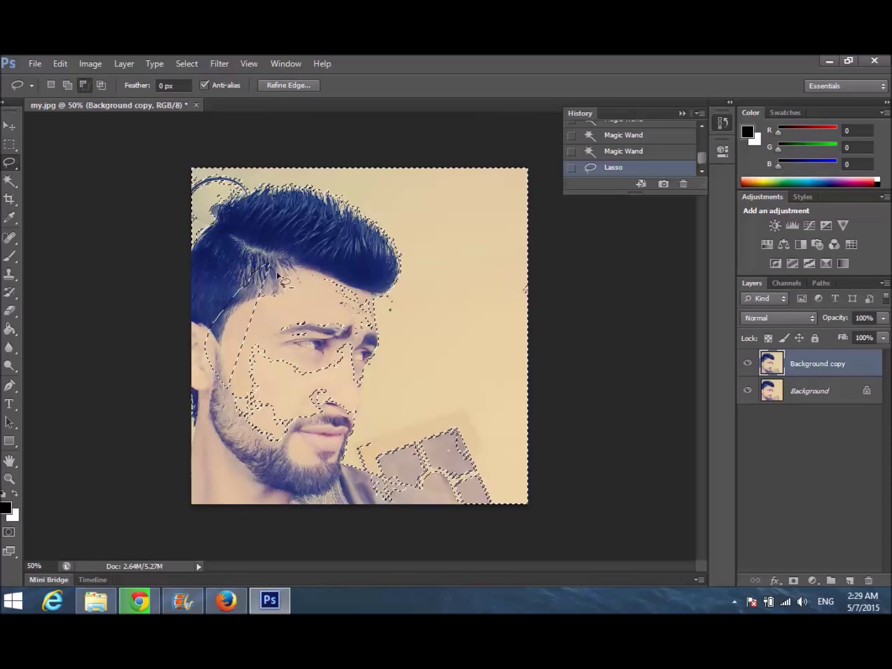
pyautogui.moveTo(198, 348)
pyautogui.mouseDown()
pyautogui.moveTo(222, 408)
pyautogui.moveTo(248, 441)
pyautogui.moveTo(332, 457)
pyautogui.mouseUp()
pyautogui.moveTo(353, 393)
pyautogui.mouseDown()
pyautogui.moveTo(348, 303)
pyautogui.moveTo(334, 267)
pyautogui.moveTo(306, 243)
pyautogui.moveTo(263, 254)
pyautogui.mouseUp()
pyautogui.moveTo(342, 282)
pyautogui.mouseDown()
pyautogui.moveTo(368, 320)
pyautogui.moveTo(362, 349)
pyautogui.mouseUp()
# Trace another subtract pass around the face, tidying the edge along the brow, eye and cheek
pyautogui.moveTo(353, 421)
pyautogui.mouseDown()
pyautogui.moveTo(338, 464)
pyautogui.moveTo(309, 431)
pyautogui.moveTo(290, 310)
pyautogui.moveTo(332, 282)
pyautogui.mouseUp()
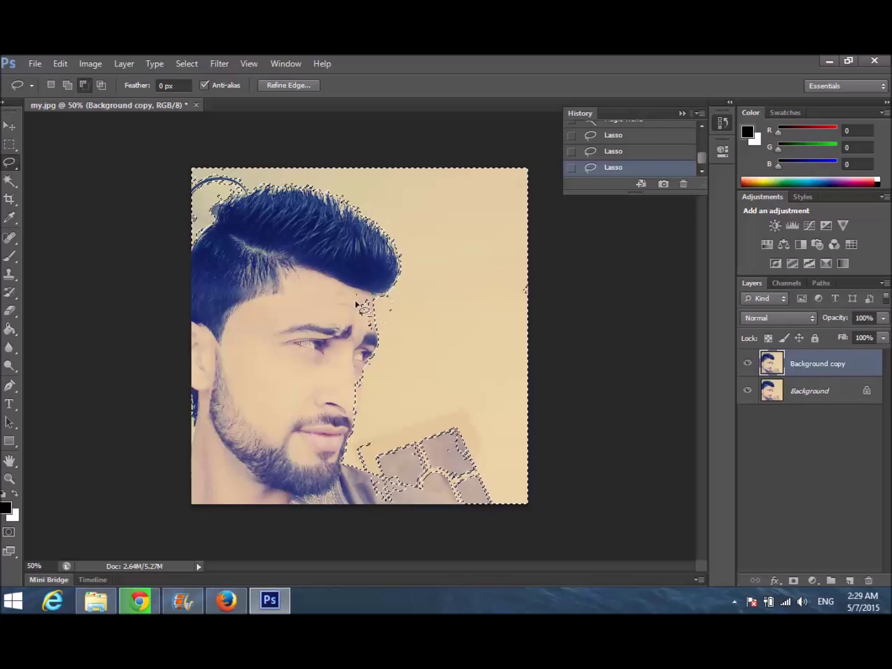
pyautogui.moveTo(376, 350)
pyautogui.mouseDown()
pyautogui.moveTo(357, 337)
pyautogui.moveTo(376, 283)
pyautogui.moveTo(374, 314)
pyautogui.mouseUp()
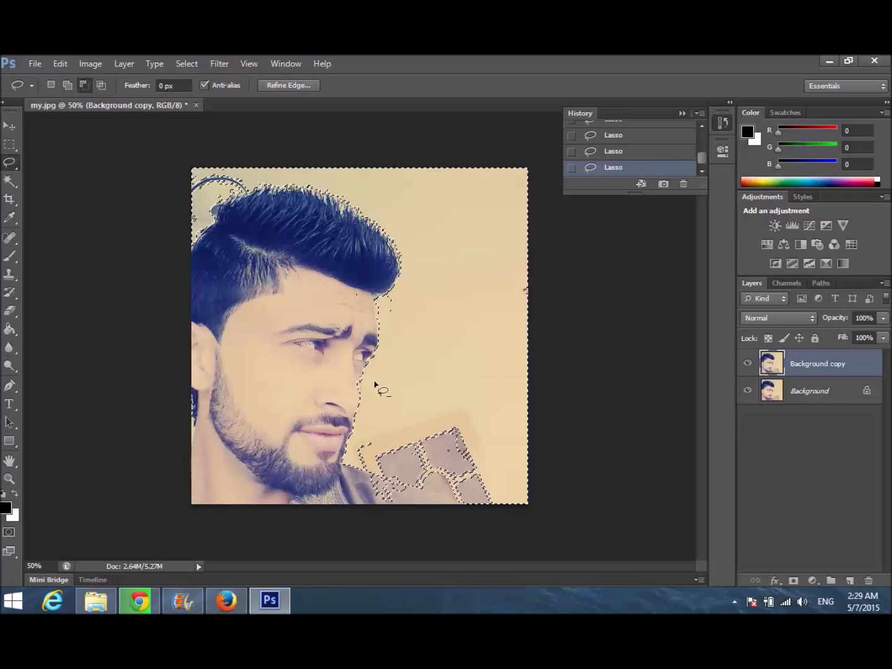
pyautogui.moveTo(354, 396); pyautogui.dragTo(360, 370)
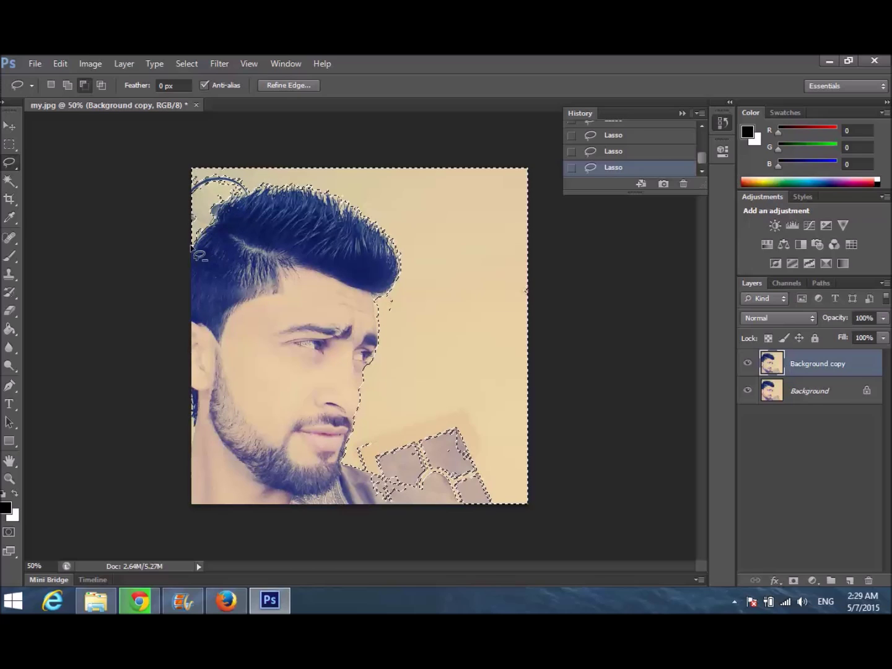
# Lasso-add the wall right of the forehead and the lower-right floor tiles to the selection
pyautogui.click(67, 84)
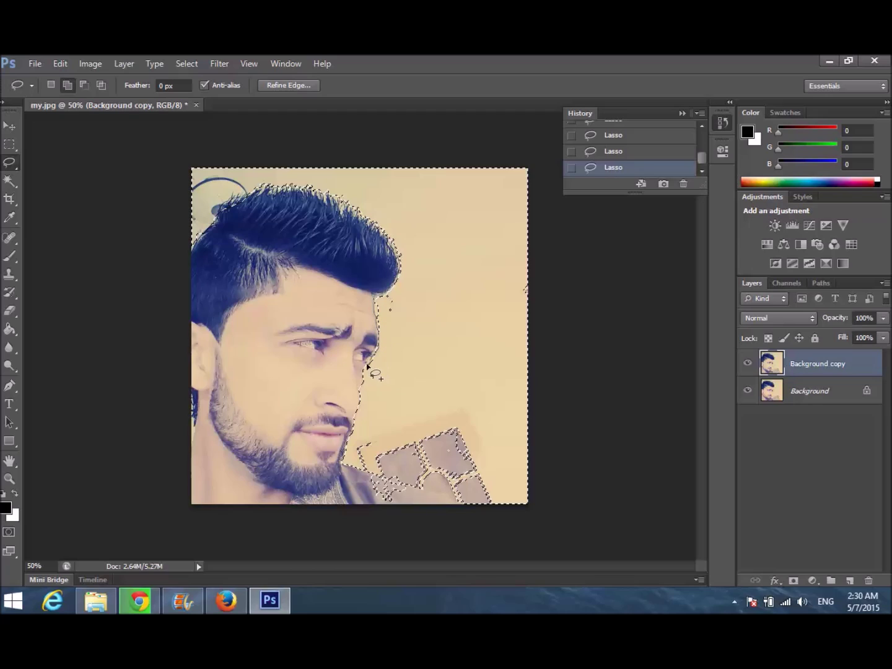
pyautogui.moveTo(367, 376)
pyautogui.mouseDown()
pyautogui.moveTo(393, 365)
pyautogui.moveTo(427, 311)
pyautogui.moveTo(384, 291)
pyautogui.mouseUp()
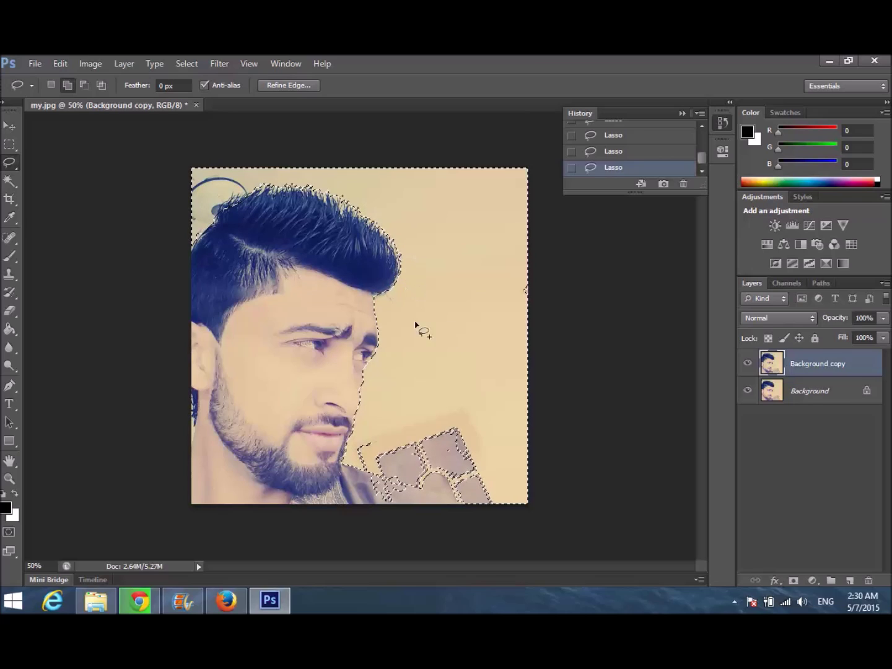
pyautogui.moveTo(522, 437)
pyautogui.mouseDown()
pyautogui.moveTo(527, 452)
pyautogui.moveTo(514, 464)
pyautogui.moveTo(498, 512)
pyautogui.moveTo(439, 493)
pyautogui.mouseUp()
pyautogui.moveTo(397, 481)
pyautogui.mouseDown()
pyautogui.moveTo(359, 465)
pyautogui.moveTo(356, 451)
pyautogui.mouseUp()
pyautogui.rightClick(359, 442)
pyautogui.press('Escape')
pyautogui.moveTo(409, 457)
pyautogui.mouseDown()
pyautogui.moveTo(420, 426)
pyautogui.moveTo(473, 439)
pyautogui.moveTo(476, 471)
pyautogui.moveTo(401, 477)
pyautogui.moveTo(361, 468)
pyautogui.moveTo(355, 451)
pyautogui.moveTo(370, 427)
pyautogui.moveTo(420, 462)
pyautogui.moveTo(409, 483)
pyautogui.mouseUp()
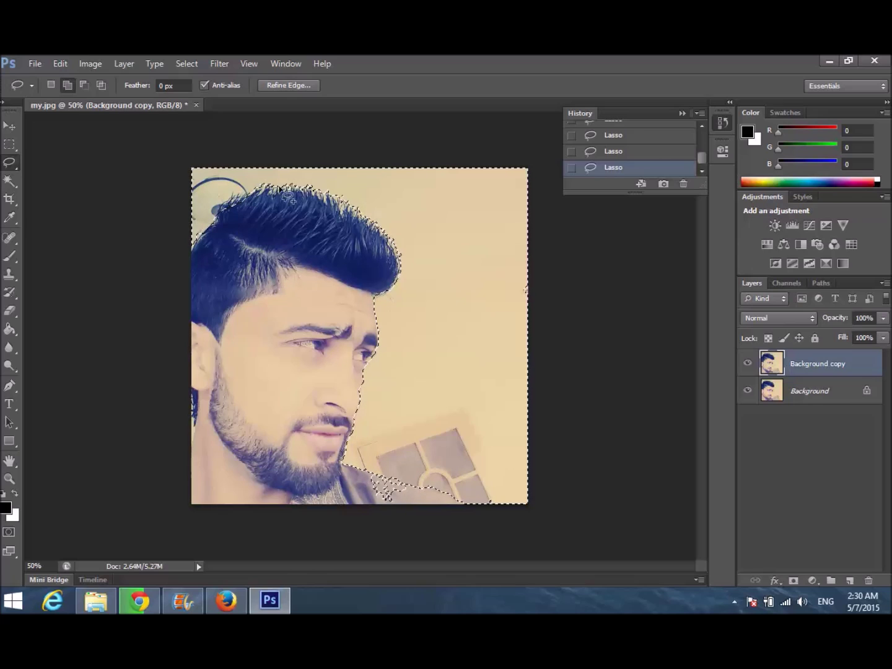
# Subtract the shoulder edge from the selection so it follows the shirt line
pyautogui.click(86, 87)
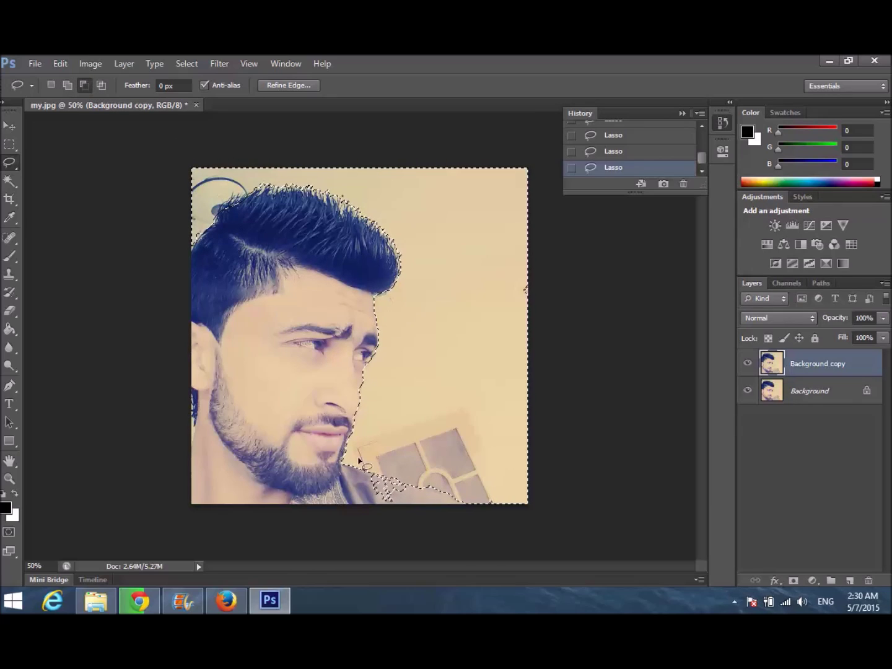
pyautogui.moveTo(424, 495)
pyautogui.mouseDown()
pyautogui.moveTo(364, 478)
pyautogui.moveTo(376, 501)
pyautogui.moveTo(404, 505)
pyautogui.mouseUp()
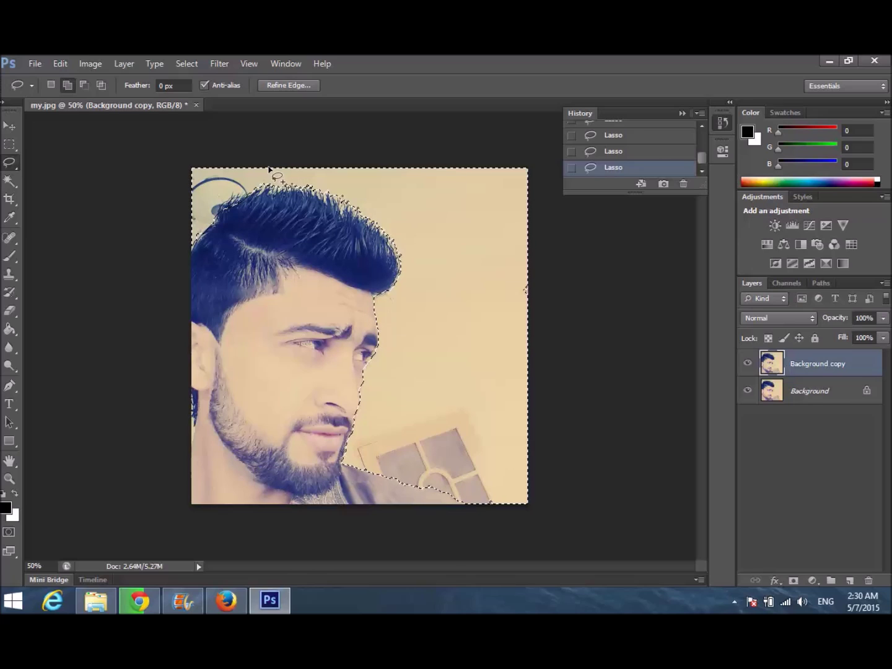
pyautogui.click(84, 85)
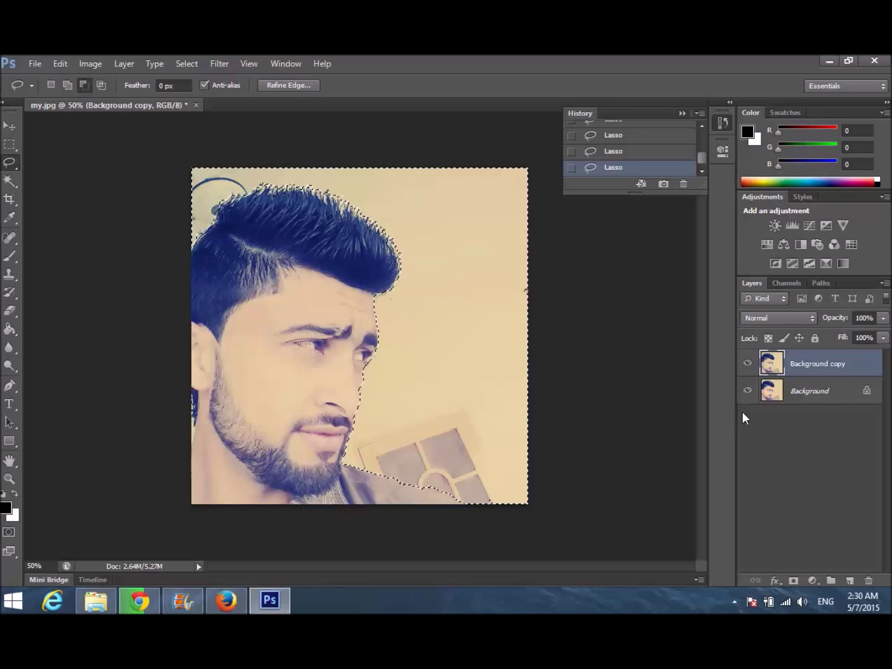
pyautogui.click(229, 62)
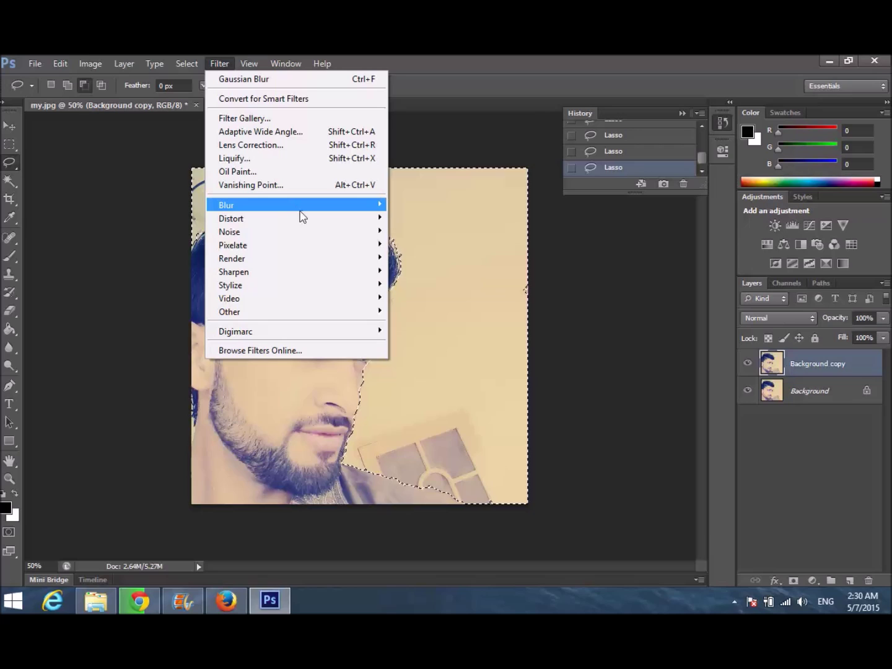
# Apply a Gaussian Blur with a 9.4-pixel radius to the selected background
pyautogui.moveTo(304, 209)
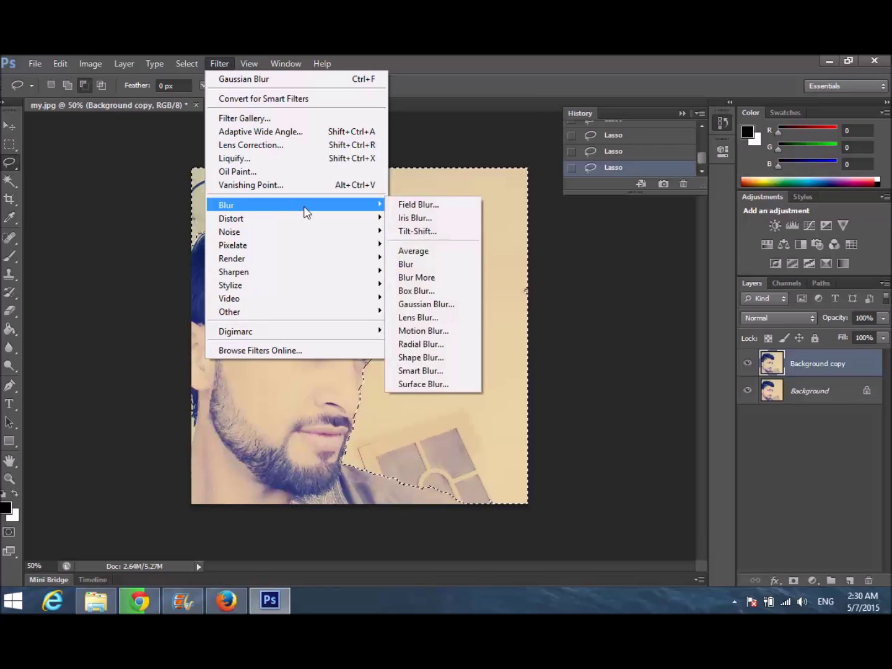
pyautogui.click(453, 304)
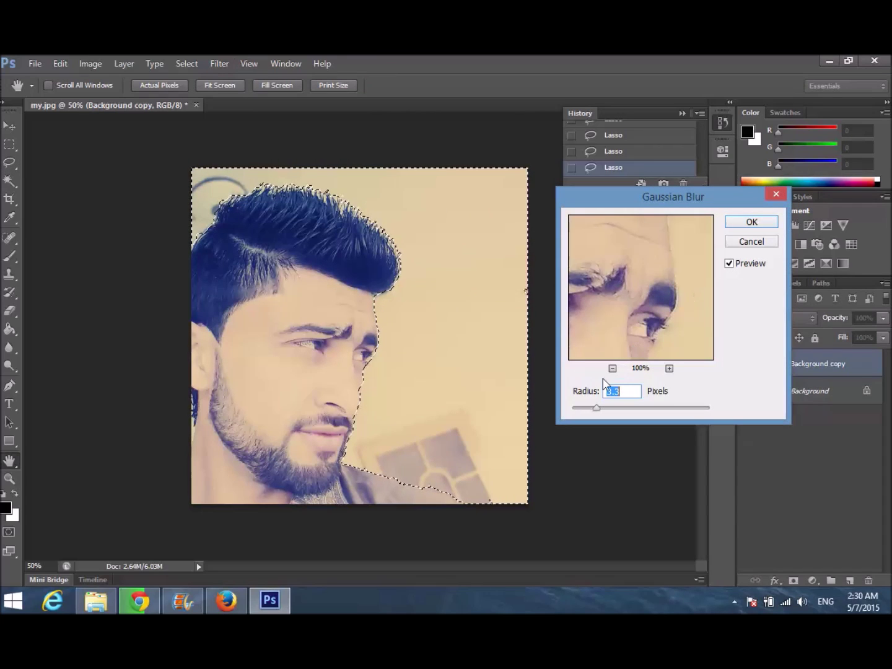
pyautogui.moveTo(622, 414)
pyautogui.mouseDown()
pyautogui.moveTo(640, 410)
pyautogui.moveTo(627, 410)
pyautogui.mouseUp()
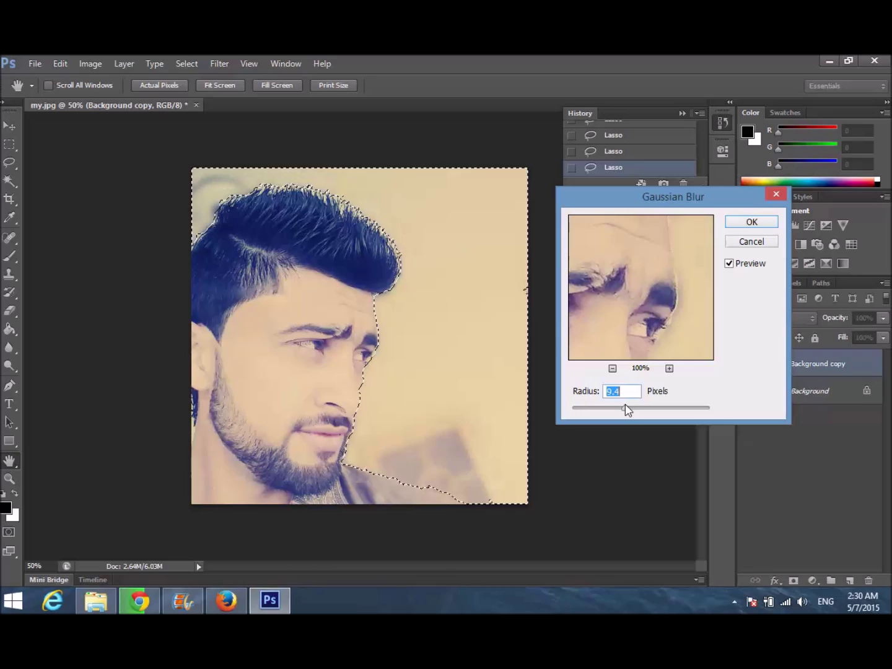
pyautogui.click(751, 223)
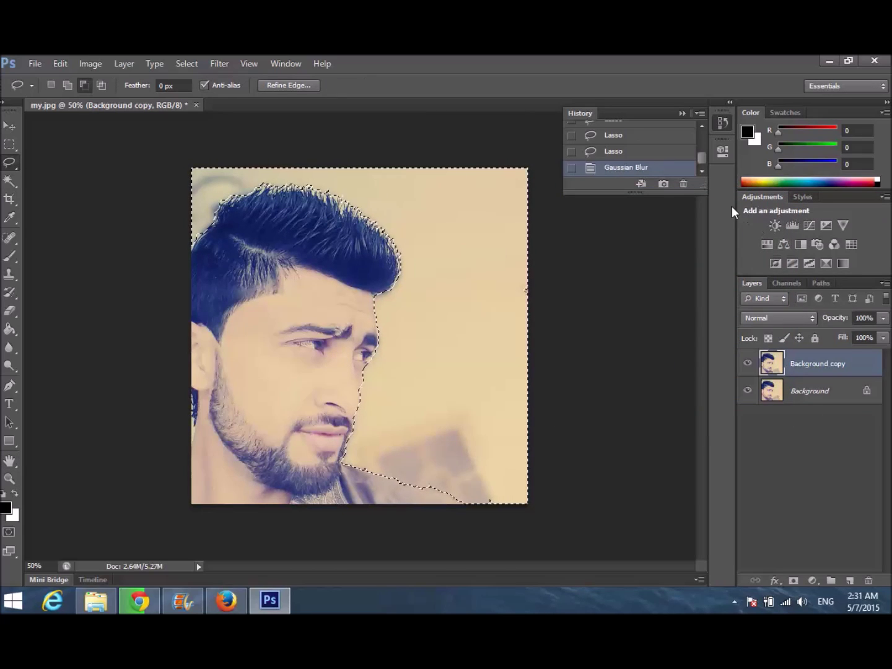
# Toggle the Background copy layer off and on, then deselect with Ctrl+D
pyautogui.click(748, 366)
pyautogui.click(746, 365)
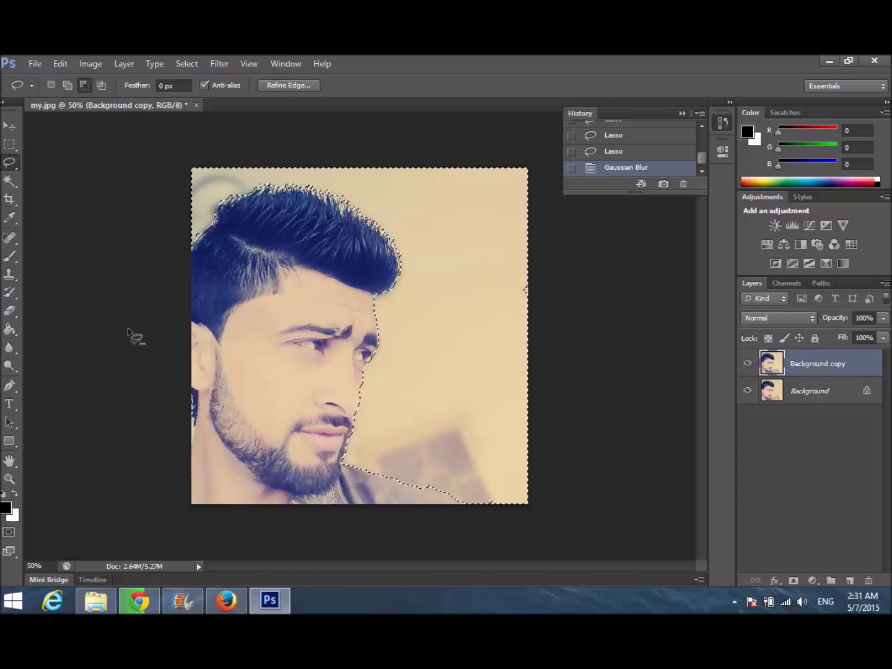
pyautogui.click(10, 182)
pyautogui.hotkey('ctrl', 'd')
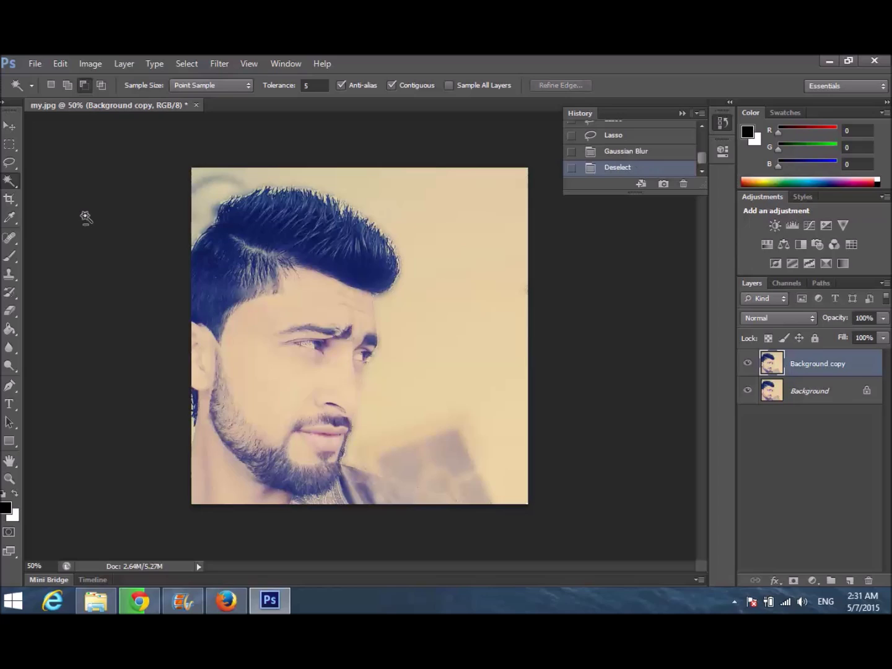
# Toggle Background copy visibility repeatedly to compare before and after, leaving the blur visible
pyautogui.click(748, 365)
pyautogui.click(750, 364)
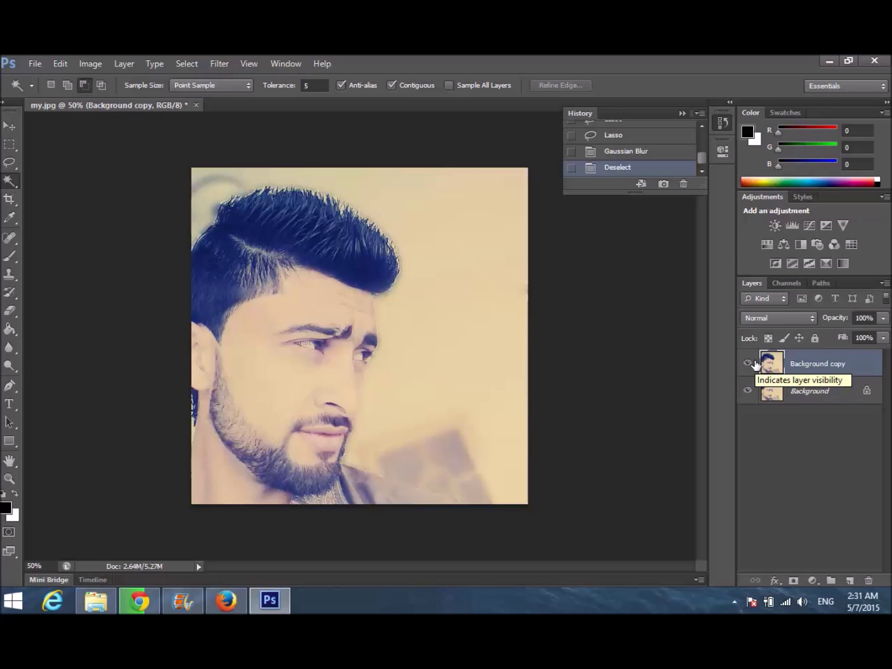
pyautogui.click(753, 364)
pyautogui.click(754, 365)
pyautogui.click(754, 367)
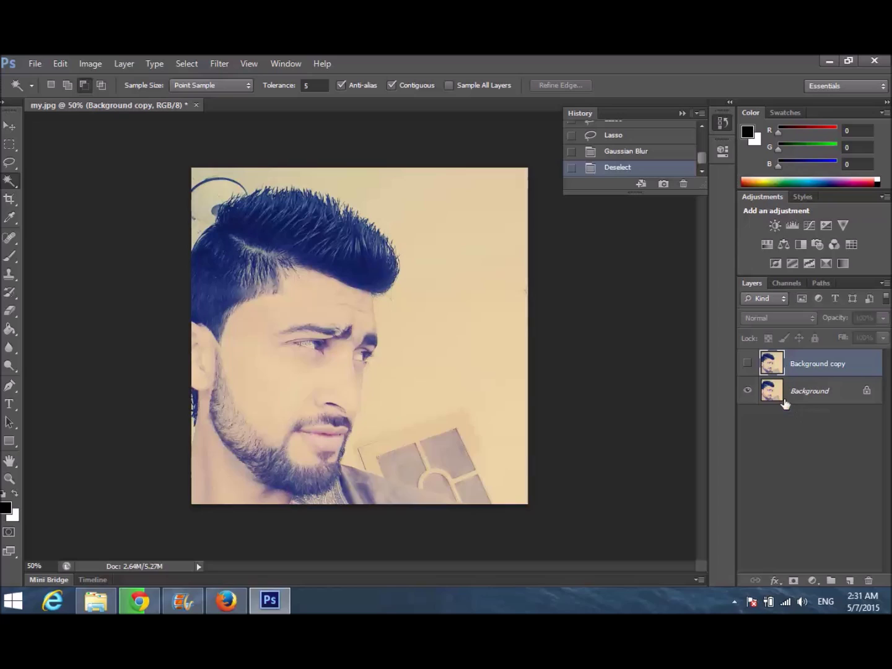
pyautogui.click(749, 365)
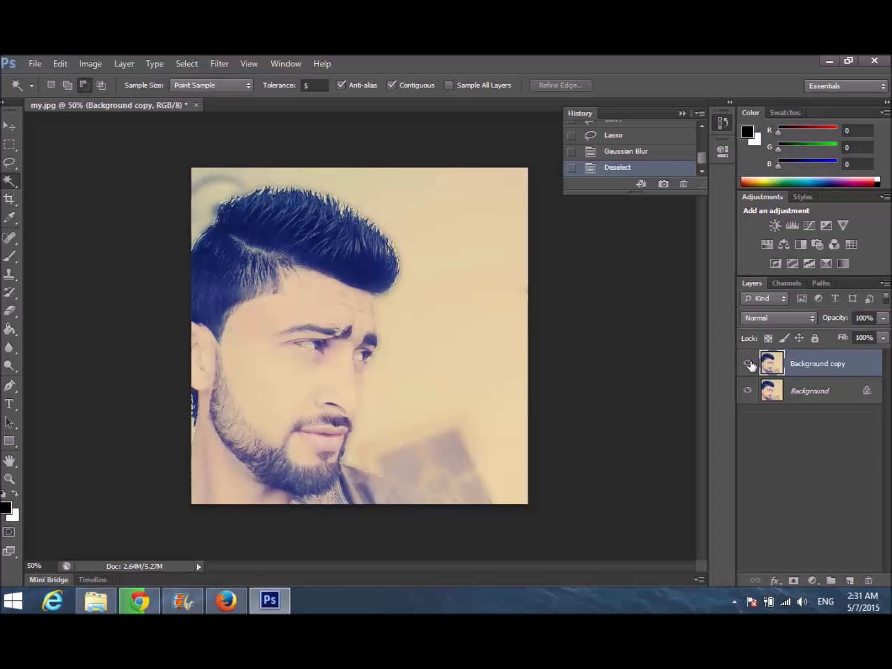
pyautogui.click(733, 602)
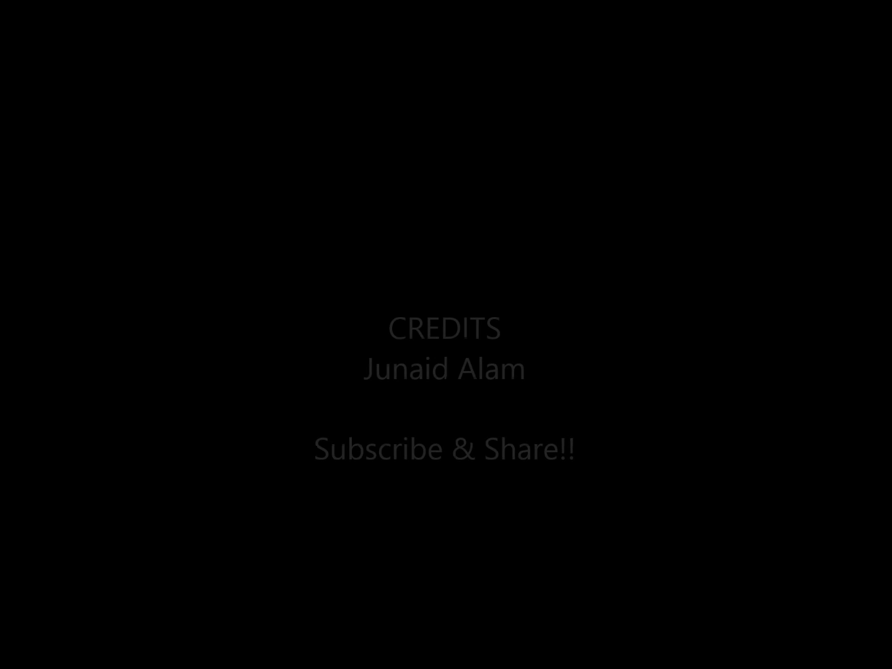